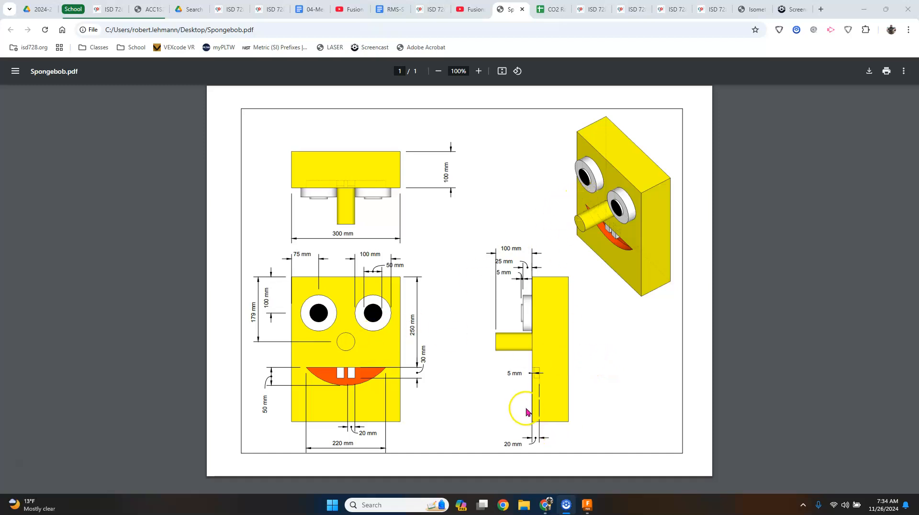
Switch to the Spongebob design in Autodesk Fusion, hide the data panel and collapse the Quick Setup panel
click(586, 503)
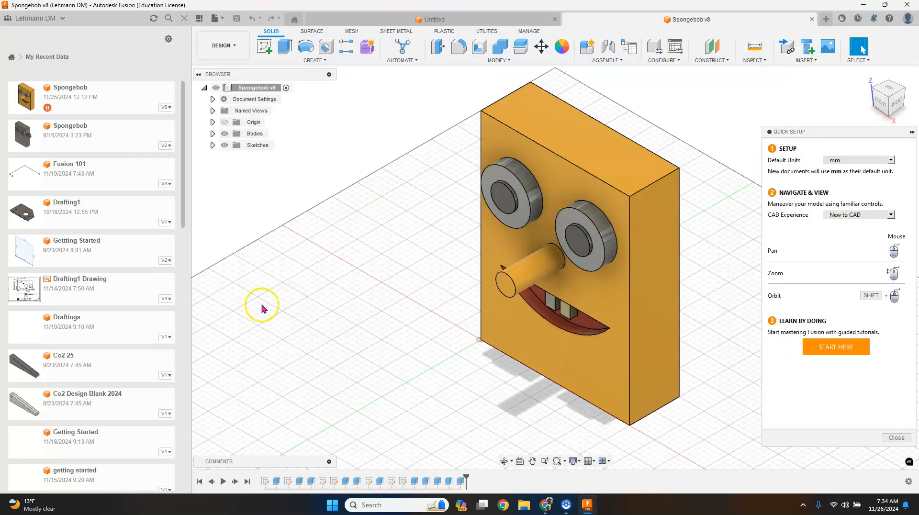
click(182, 20)
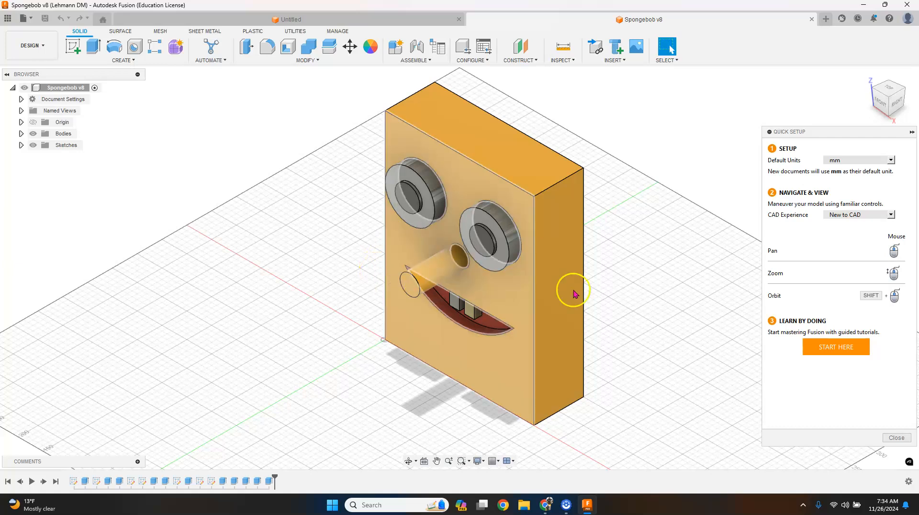
click(911, 132)
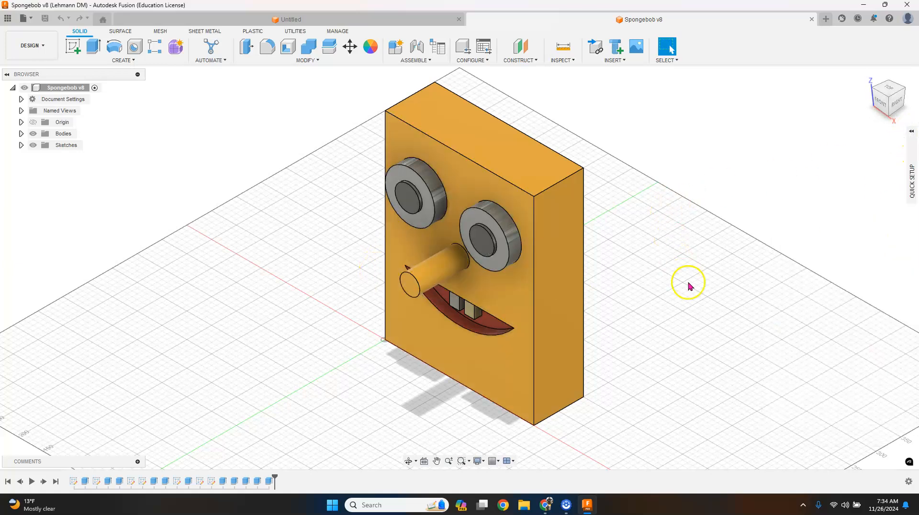
scroll(656, 269, up, 1)
scroll(652, 266, down, 2)
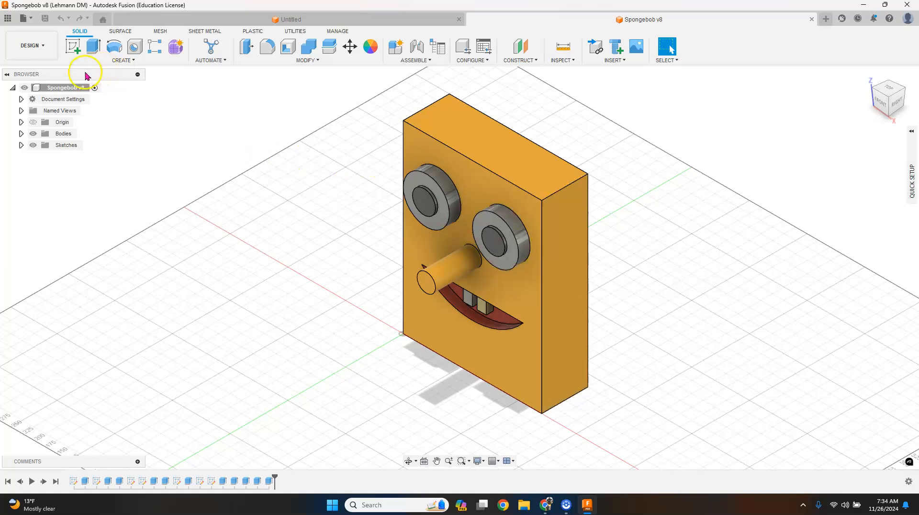
Create a new drawing from the Spongebob design using the ASME standard and sheet size A
click(38, 45)
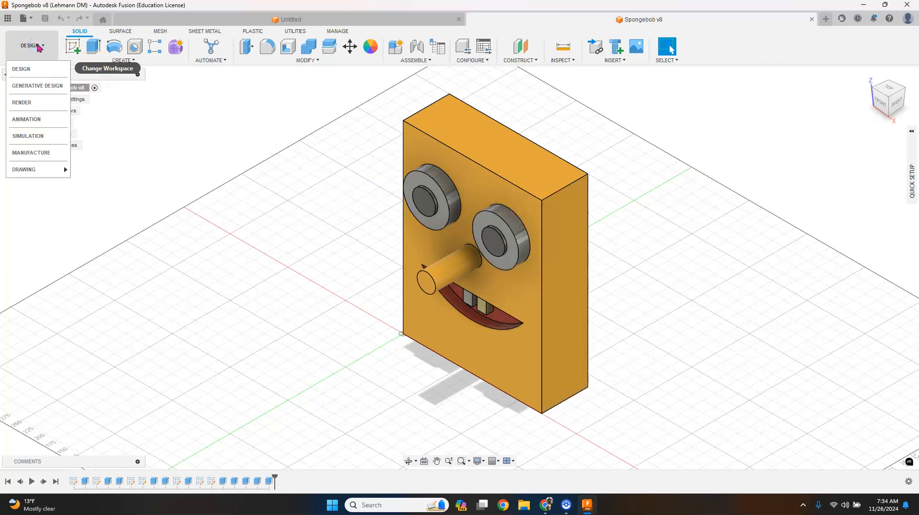
mouse_move(45, 171)
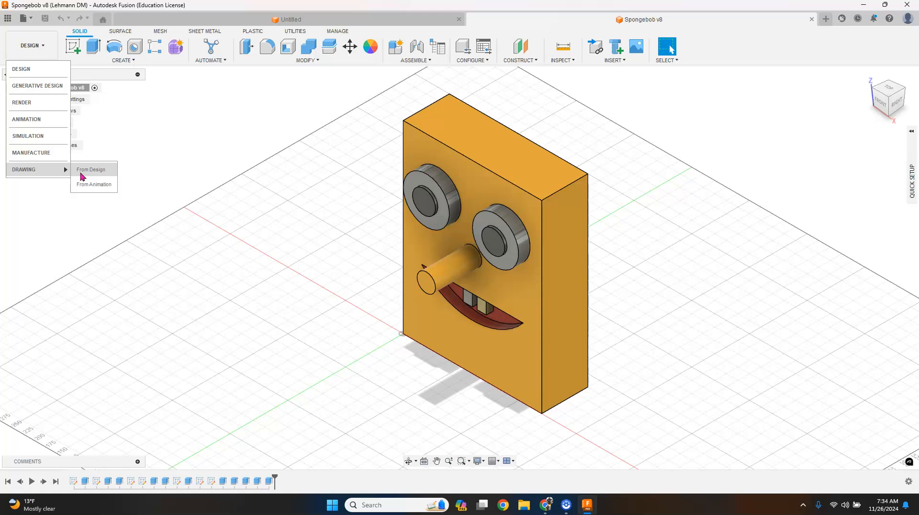
click(86, 172)
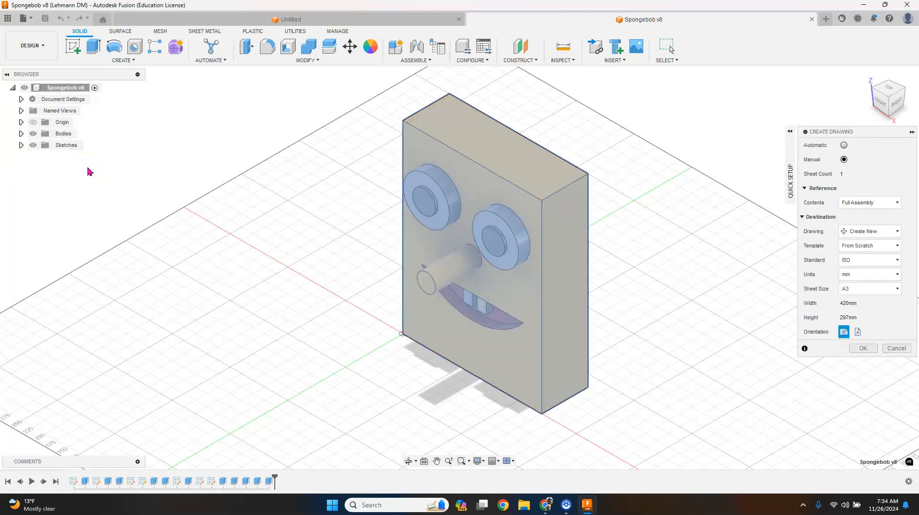
click(818, 243)
click(867, 264)
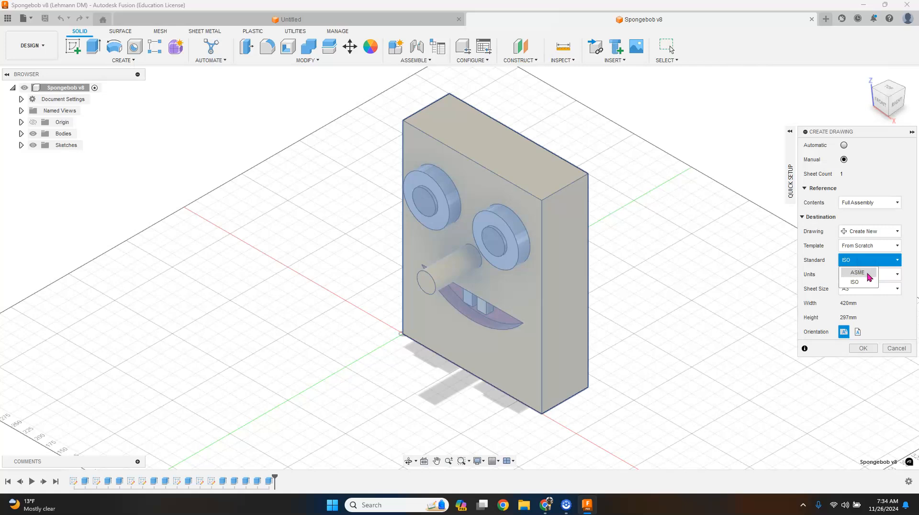
click(862, 273)
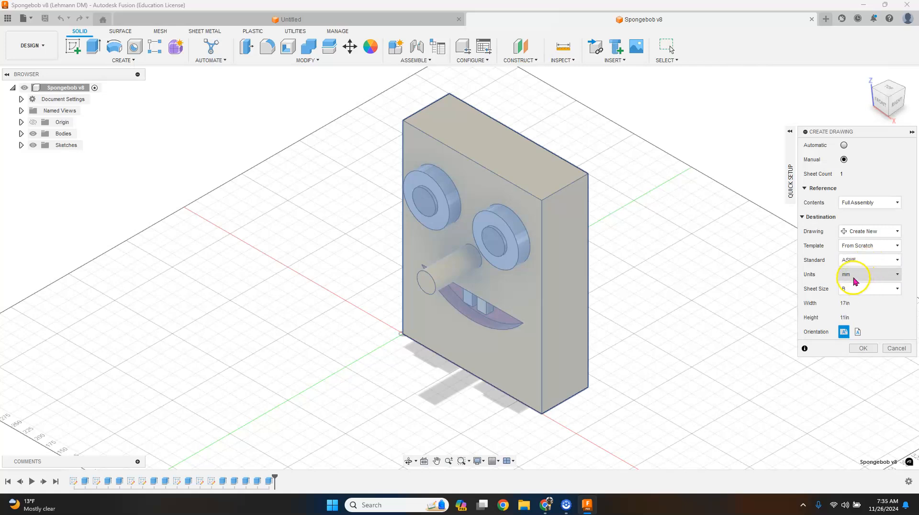
click(856, 289)
click(855, 300)
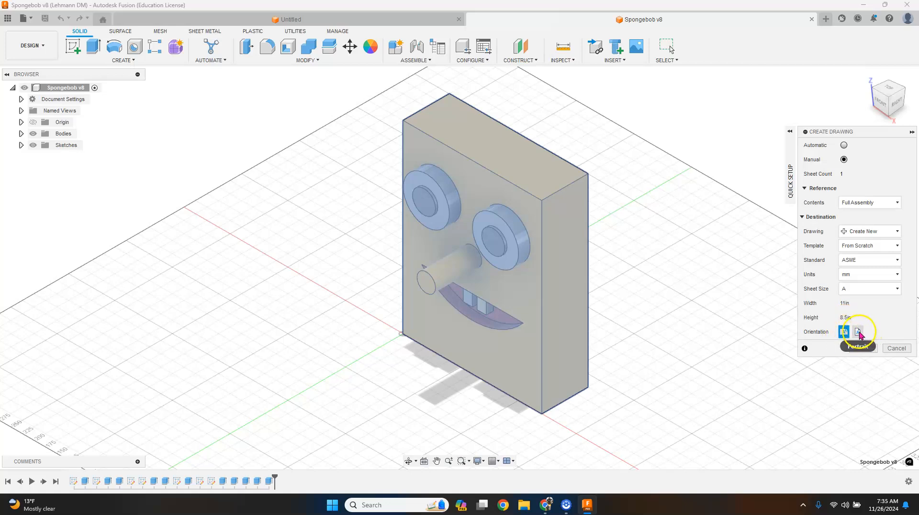
click(863, 348)
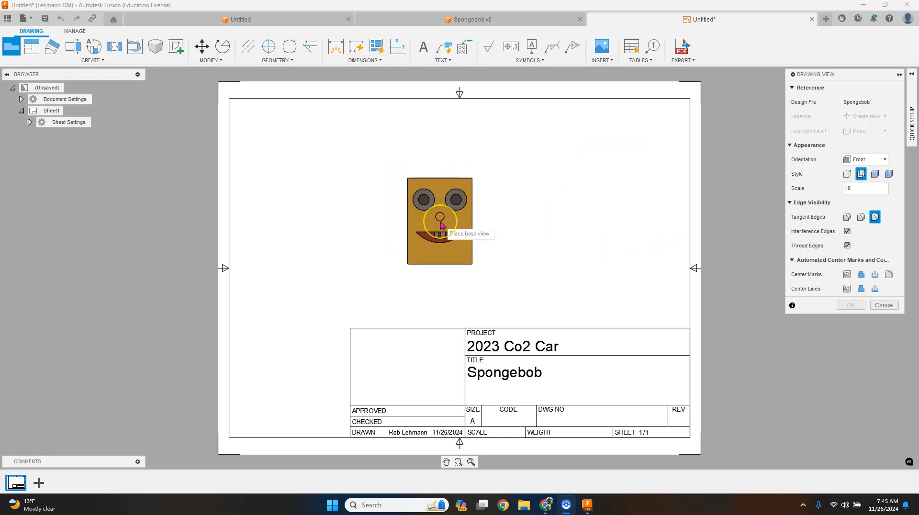
Set the base view to the Shaded style and place the front view on the left part of the sheet, above the title block
click(440, 228)
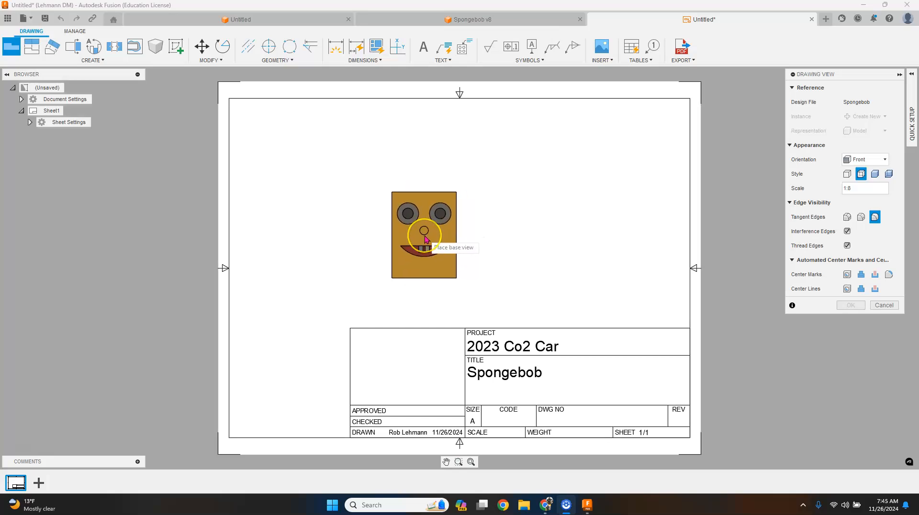
click(848, 175)
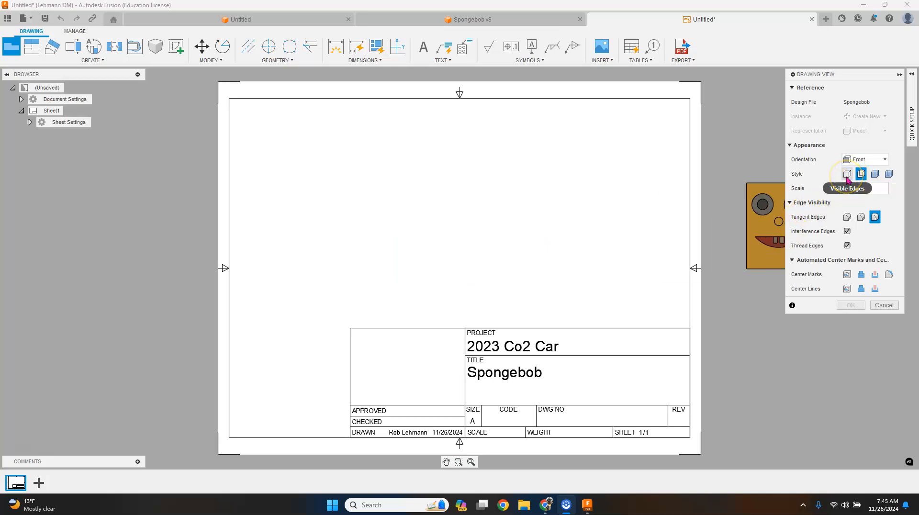
click(846, 176)
click(874, 175)
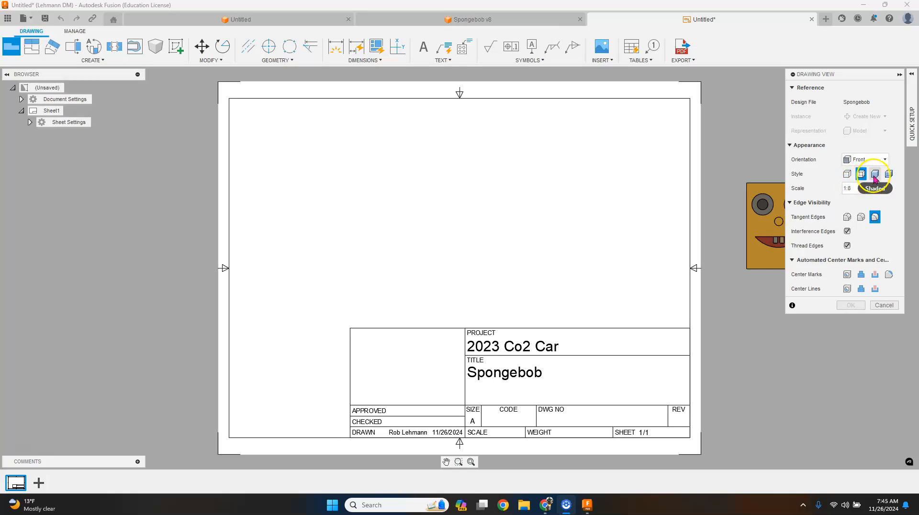
click(875, 176)
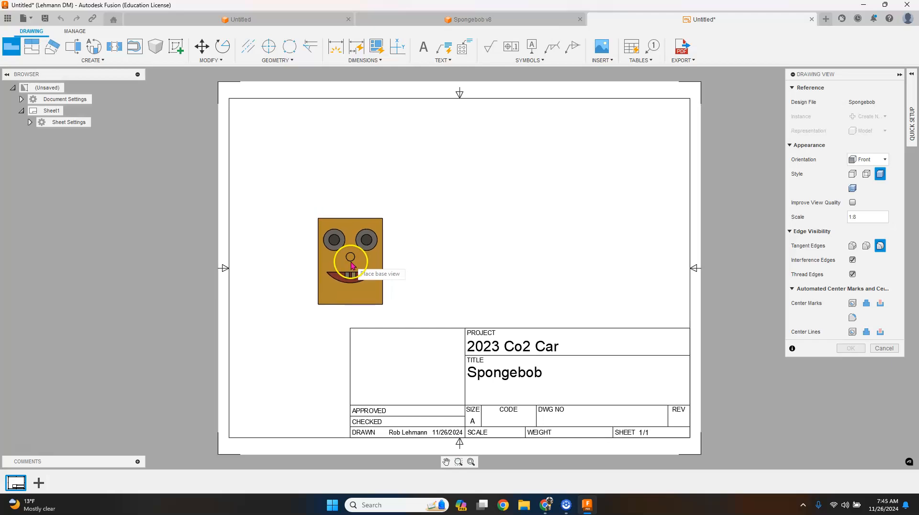
click(351, 264)
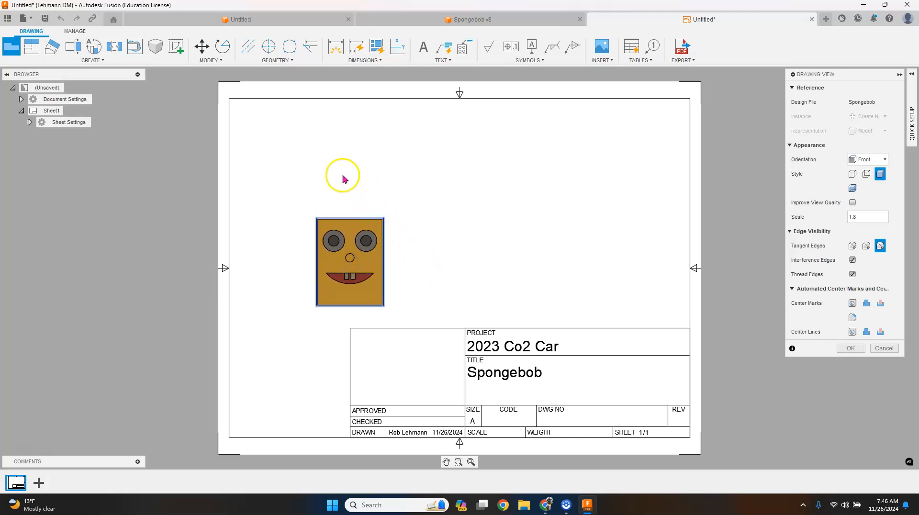
Project a top view from the front view and place it directly above it
click(31, 50)
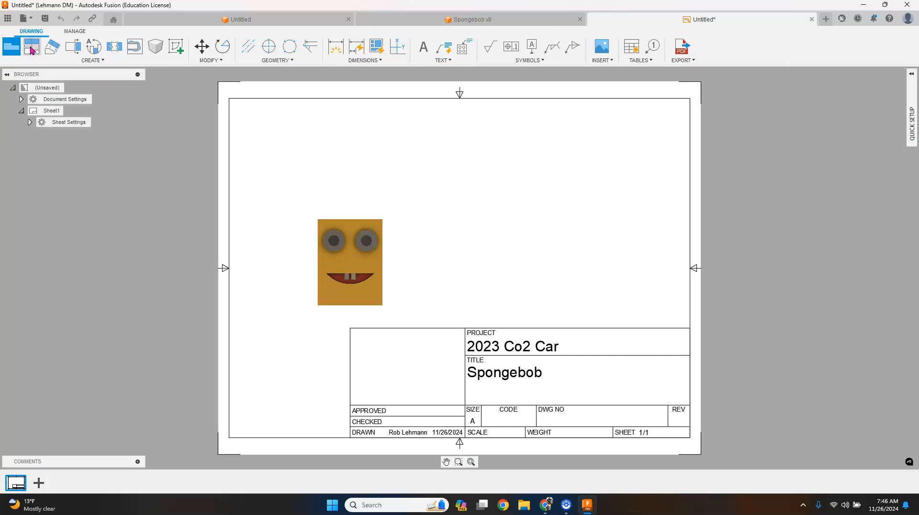
click(350, 248)
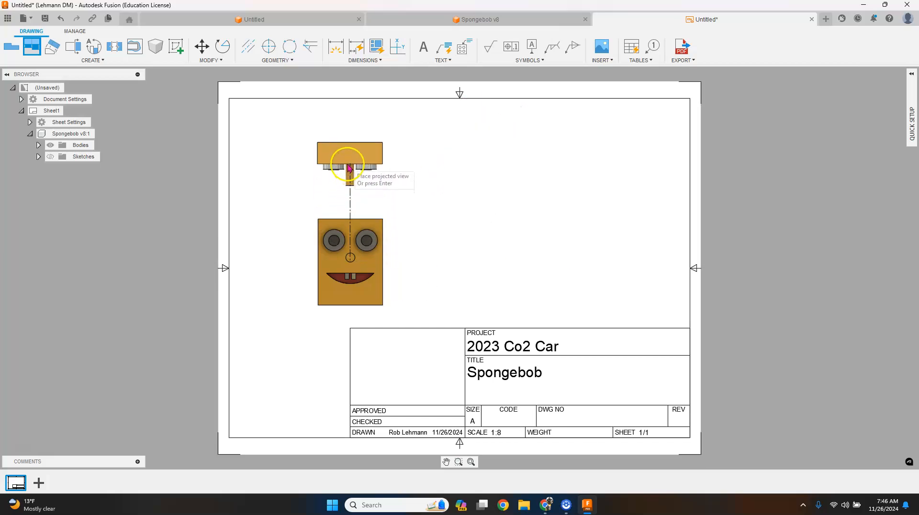
click(349, 162)
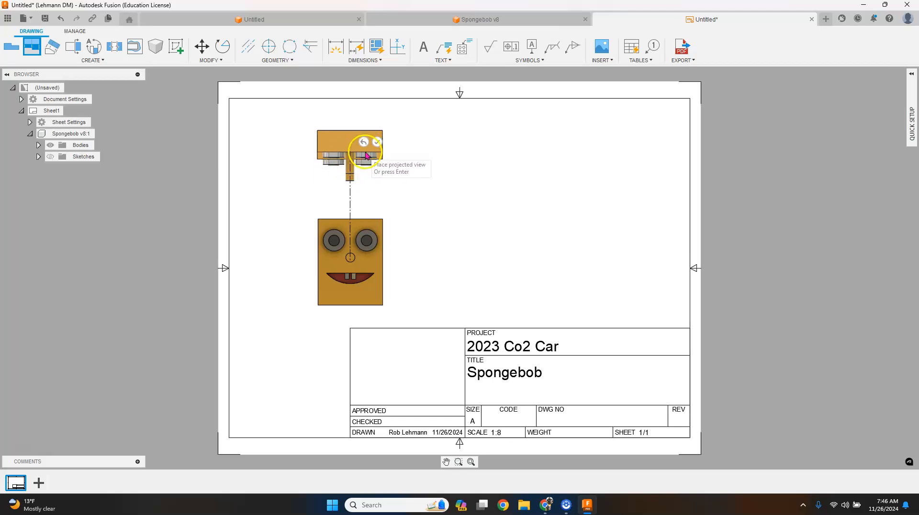
click(377, 142)
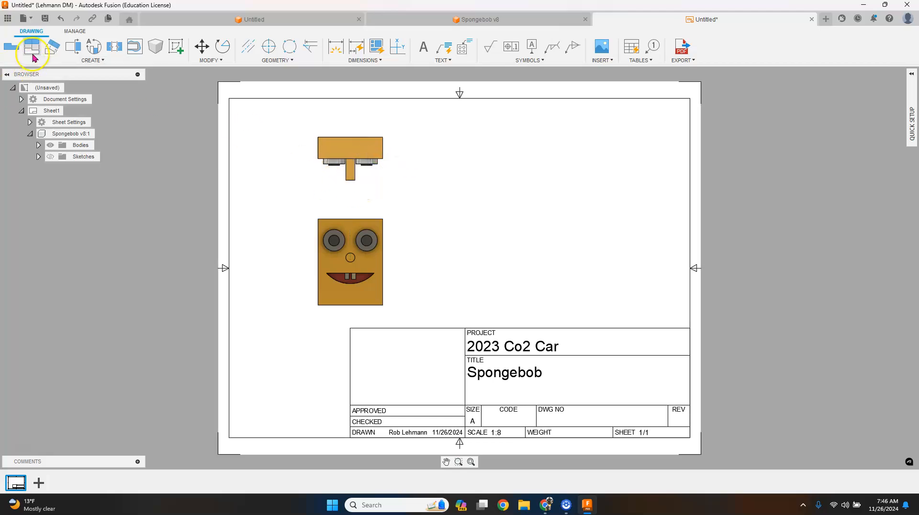
Project a right side view from the front view and place it level with it, toward the sheet's right half
click(32, 46)
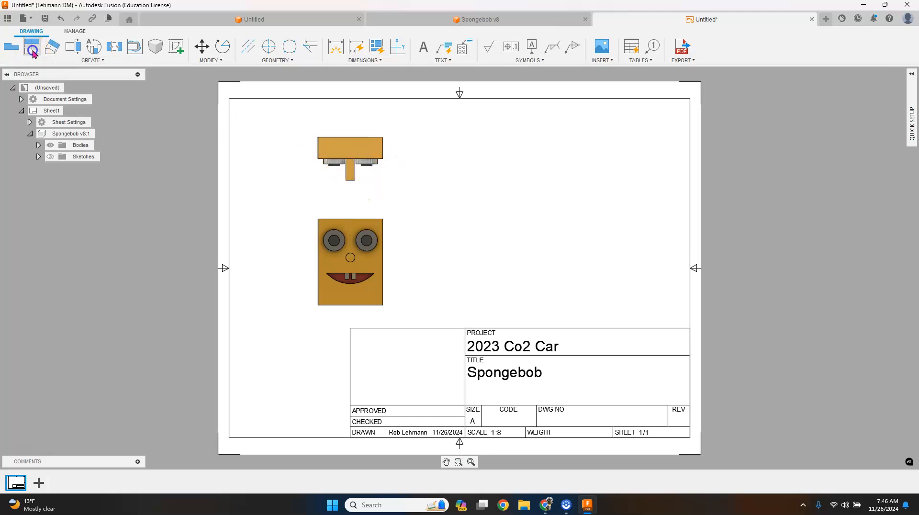
click(348, 252)
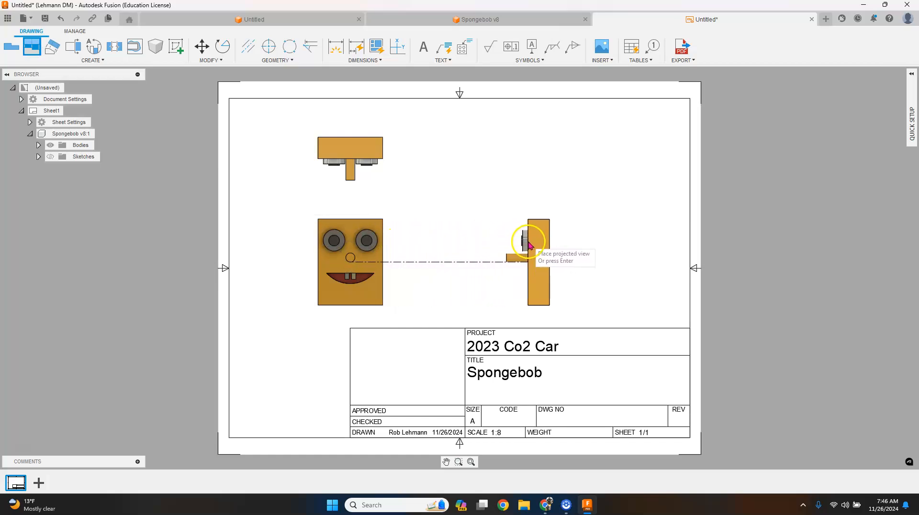
click(532, 243)
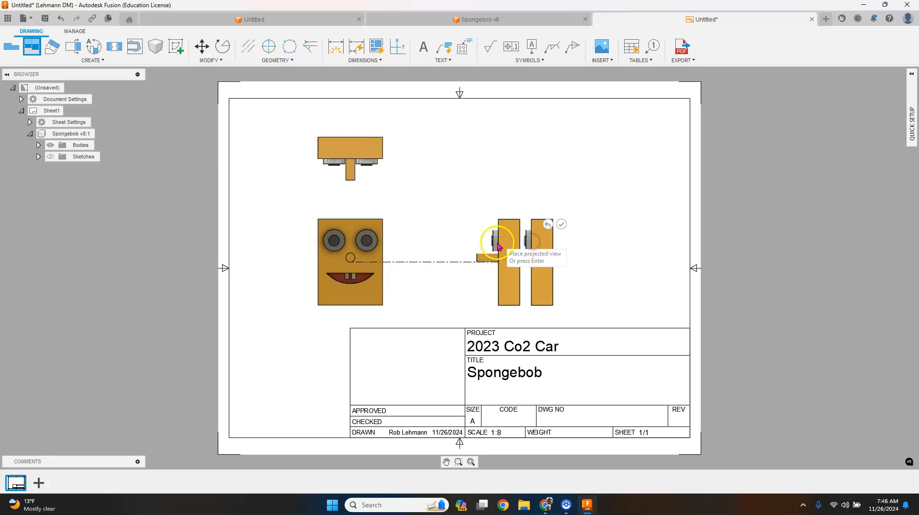
click(562, 224)
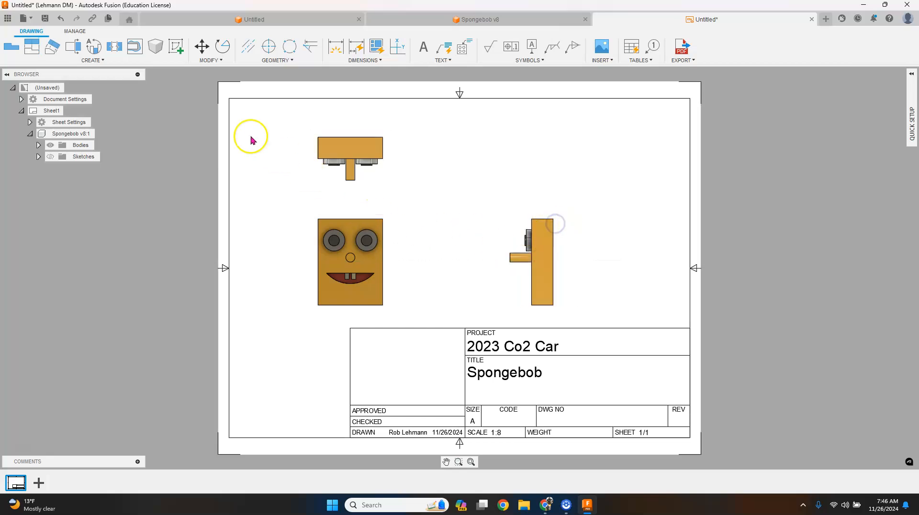
Project an isometric view diagonally from the front view and place it in the sheet's upper right area
click(29, 48)
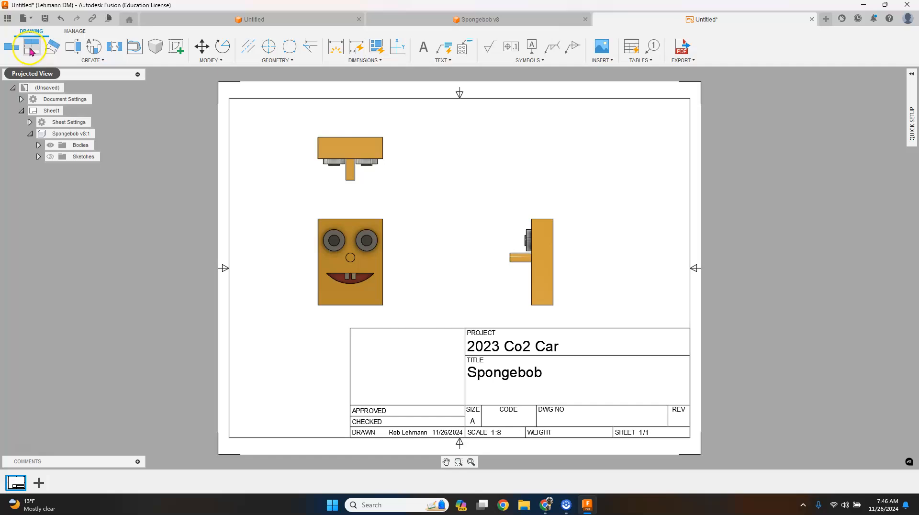
click(356, 269)
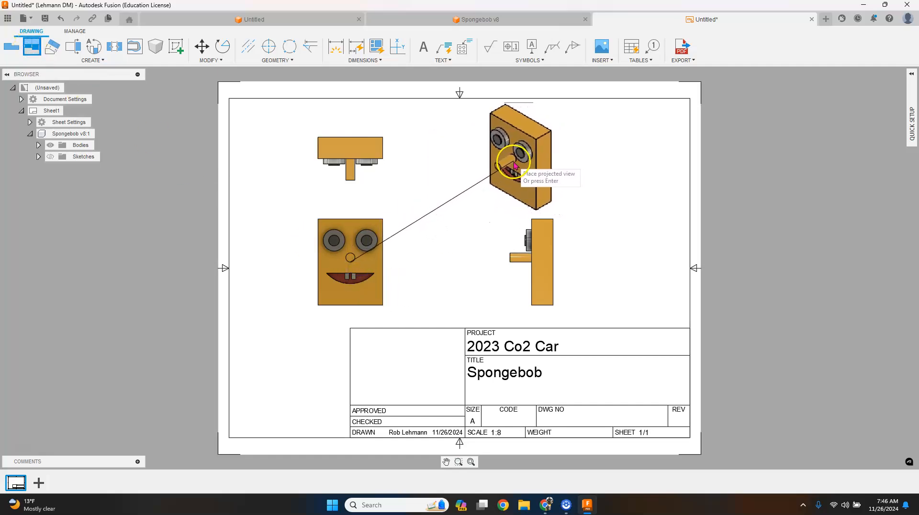
click(511, 165)
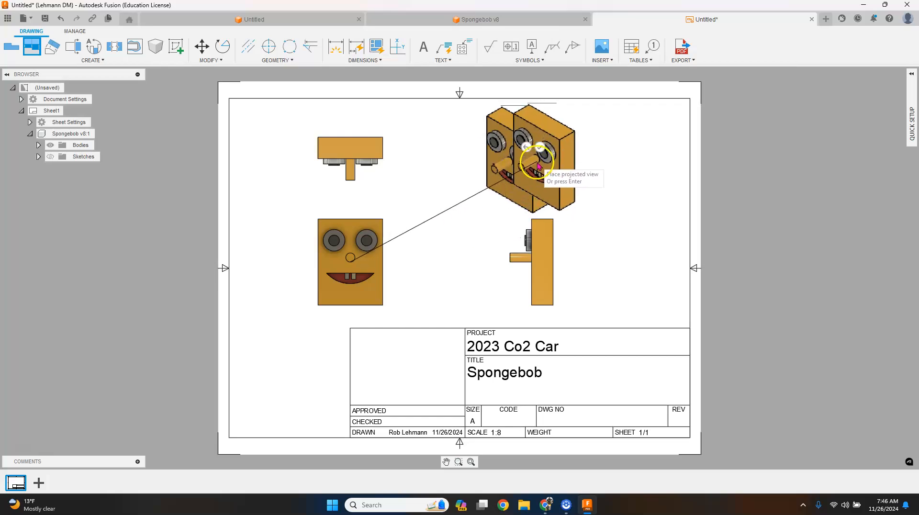
click(539, 147)
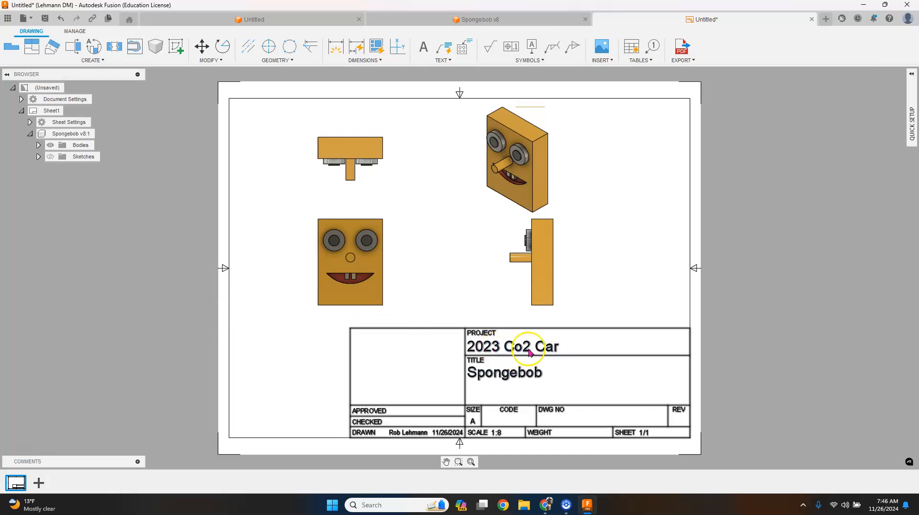
Change the project name in the title block to "Fusion"
double_click(497, 351)
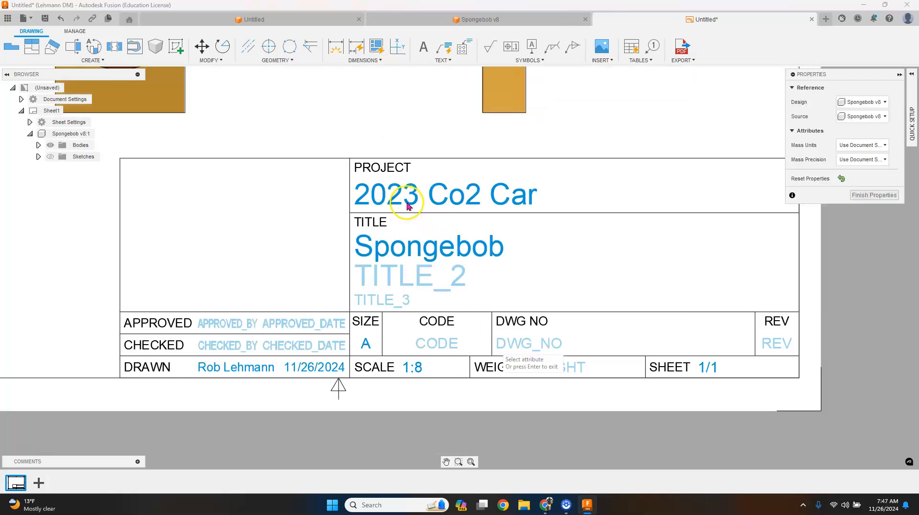
double_click(408, 203)
click(456, 198)
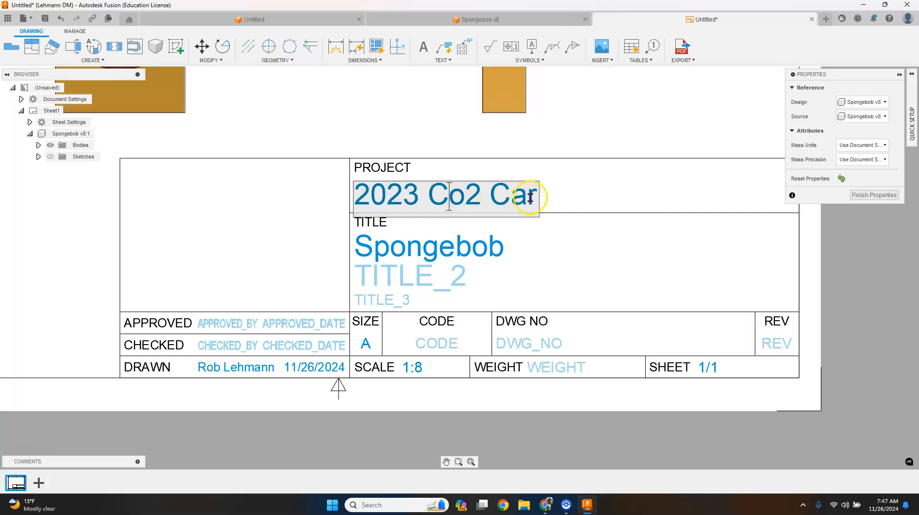
drag(534, 197, 353, 188)
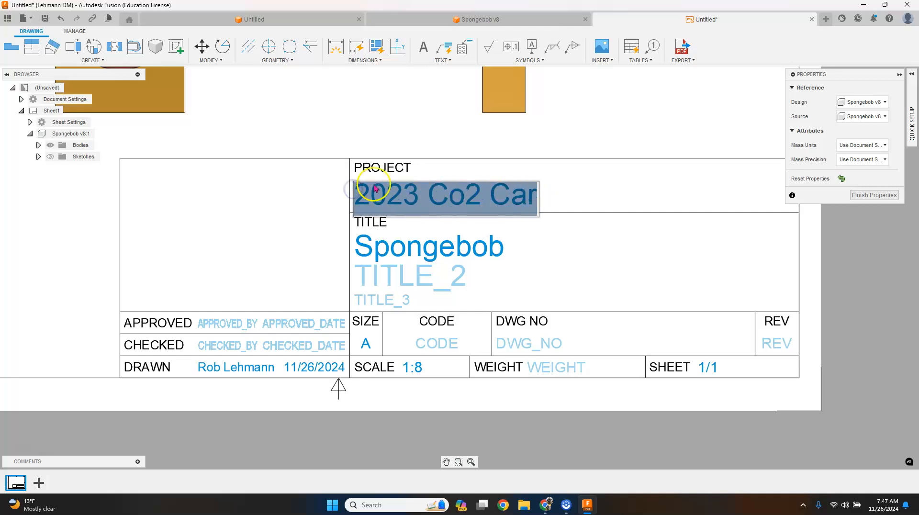
text(Fusion)
click(466, 201)
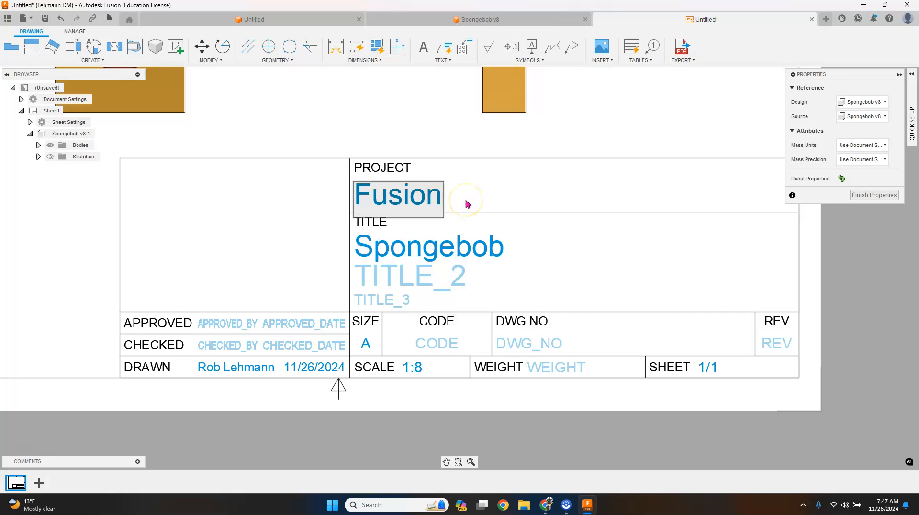
click(466, 203)
scroll(467, 229, down, 5)
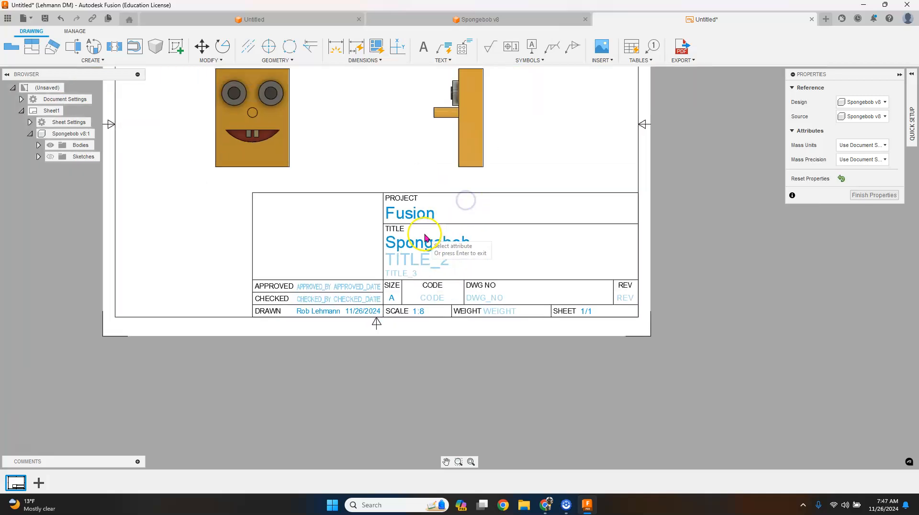
scroll(323, 131, up, 4)
scroll(322, 129, down, 5)
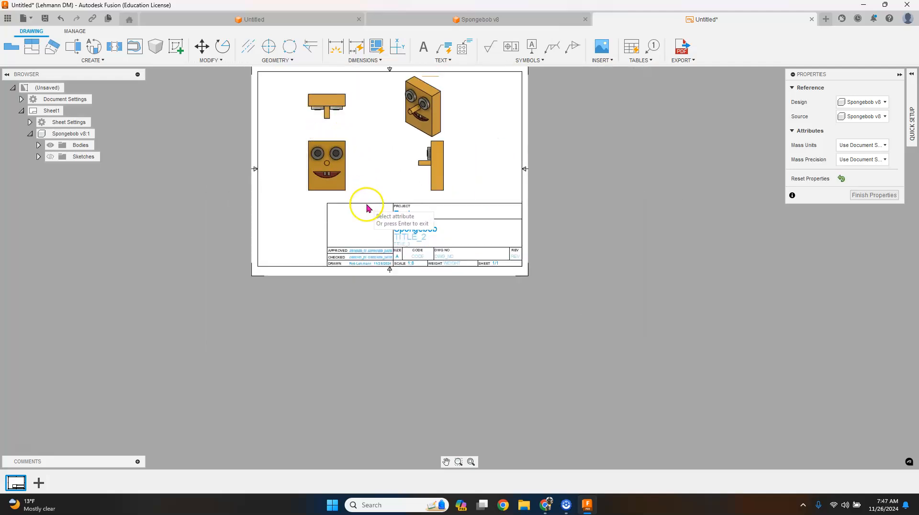
scroll(369, 213, up, 1)
scroll(370, 216, up, 1)
scroll(371, 209, down, 2)
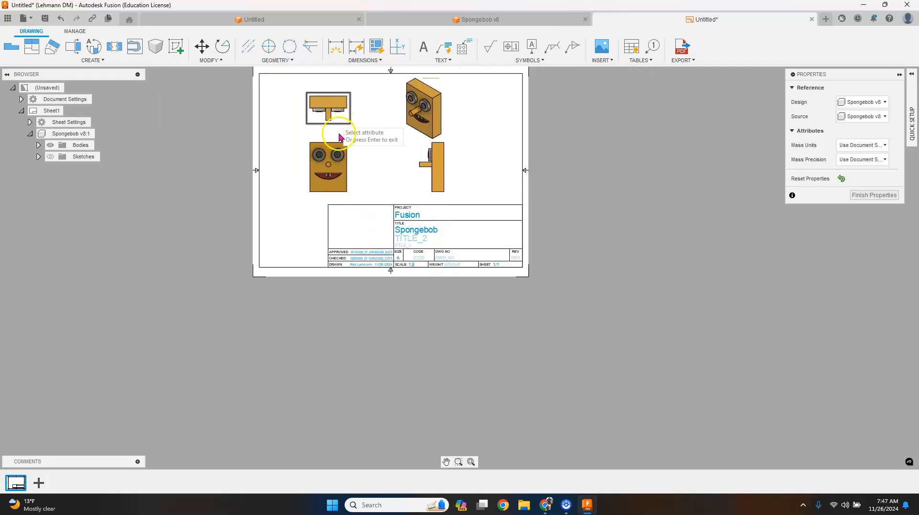
scroll(359, 266, up, 2)
scroll(359, 268, up, 5)
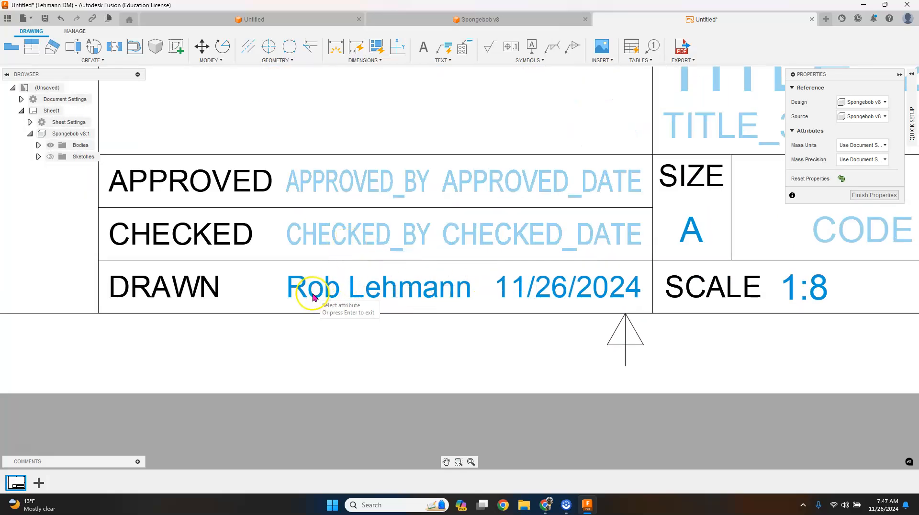
scroll(316, 293, down, 6)
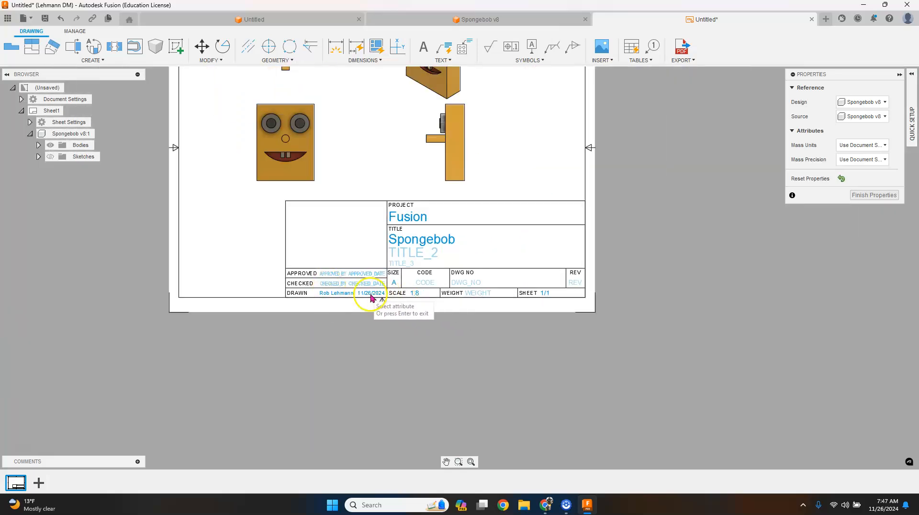
scroll(328, 296, down, 4)
scroll(302, 192, up, 8)
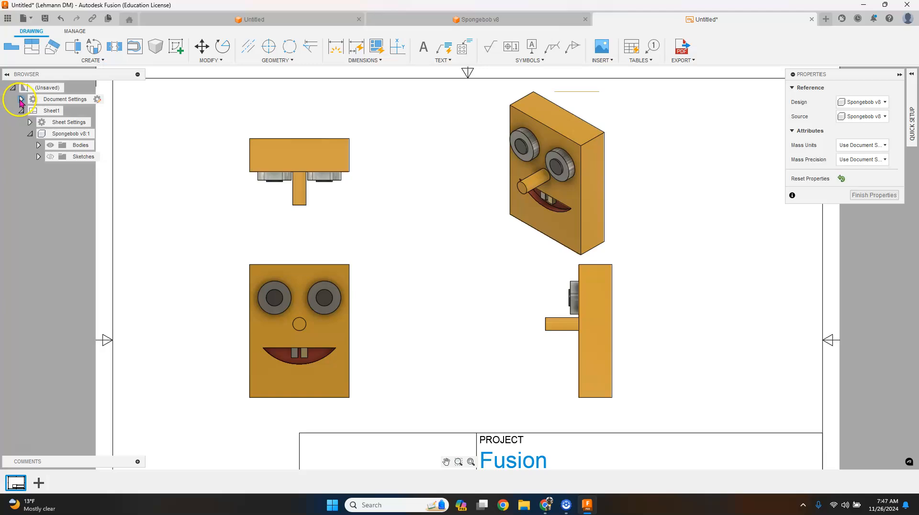
Change the text height group in the document settings to Small
click(21, 99)
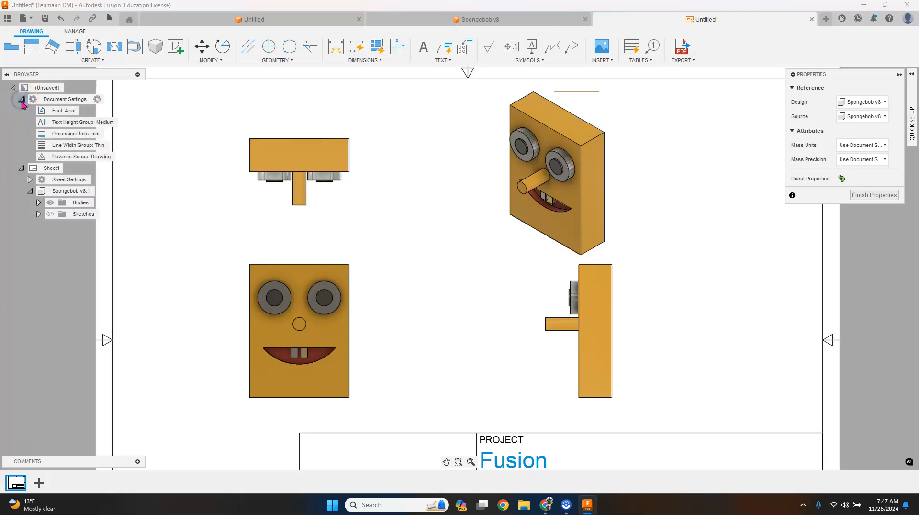
click(89, 123)
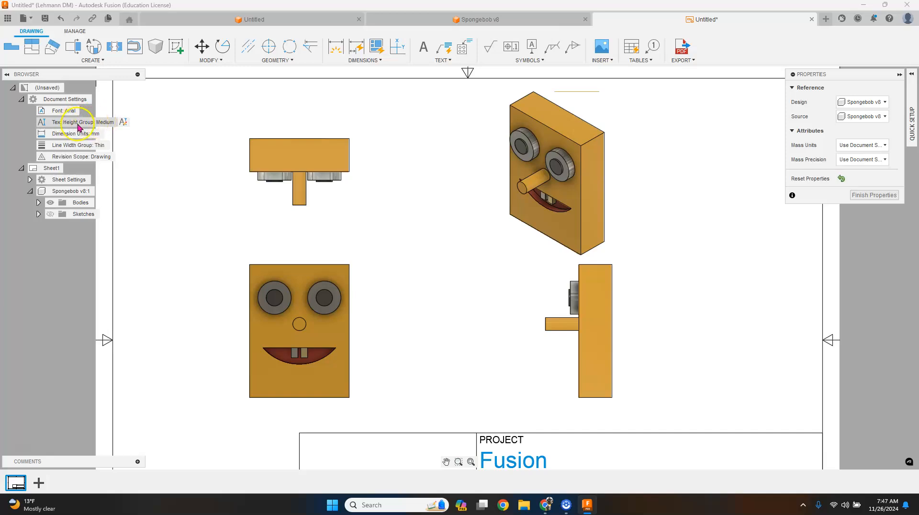
click(123, 123)
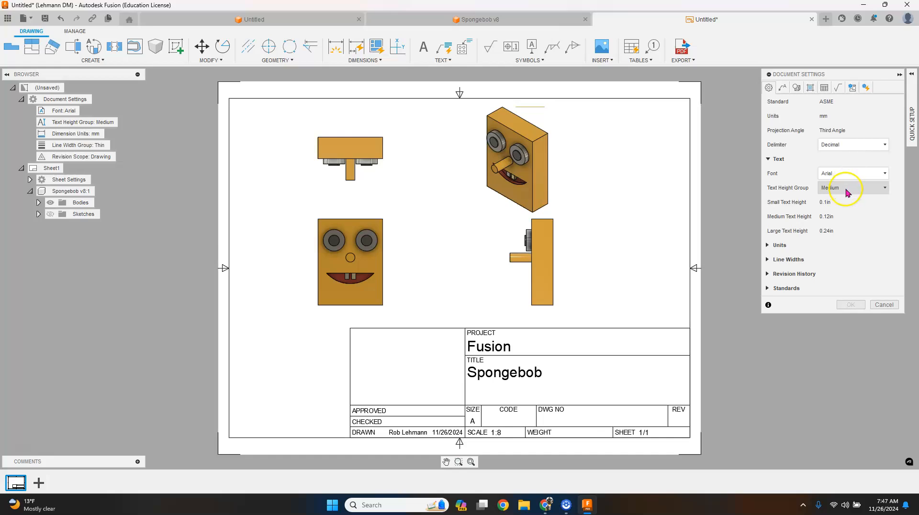
click(884, 188)
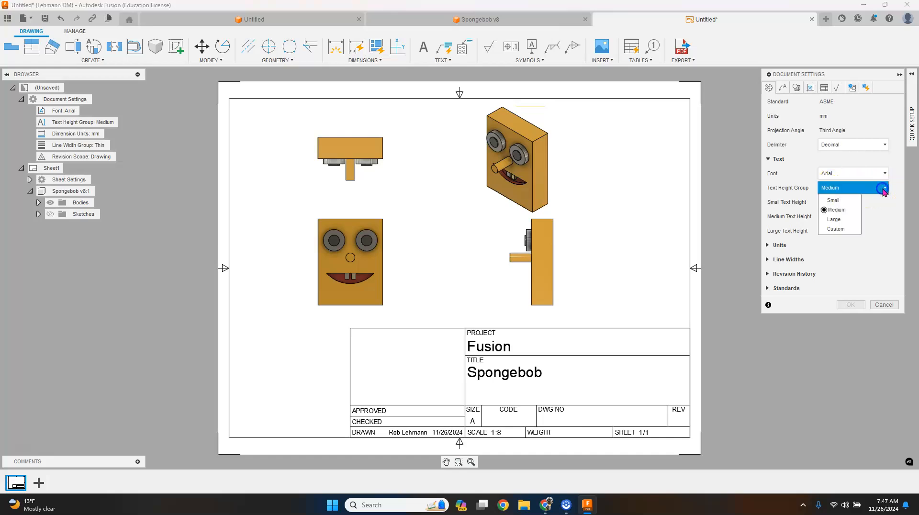
click(847, 203)
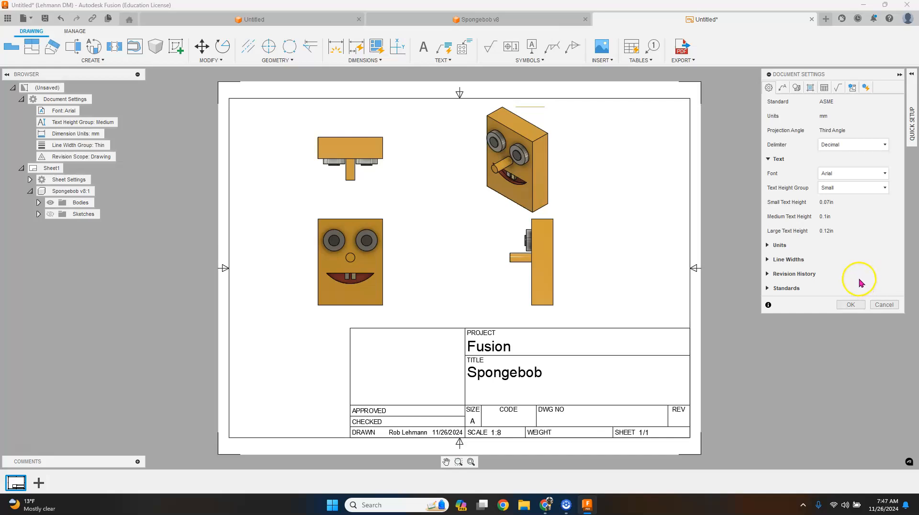
click(851, 306)
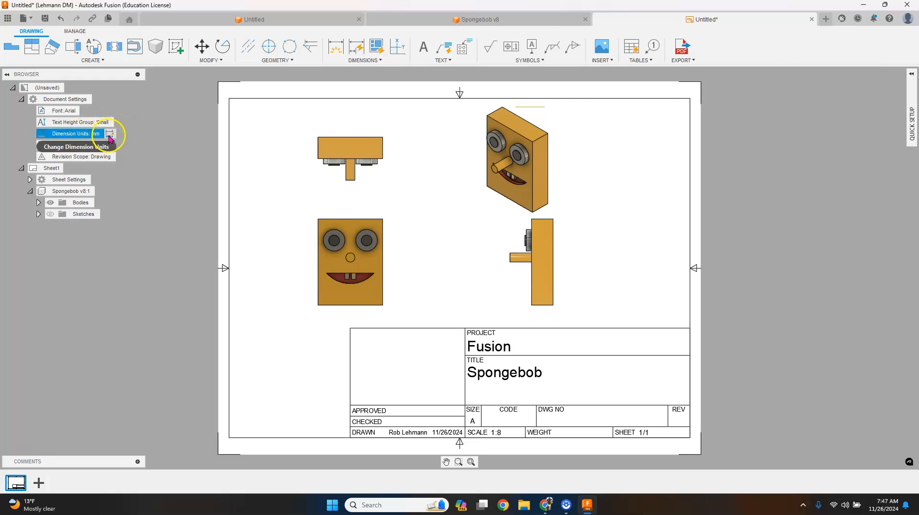
Turn on the mm unit display for the primary dimensions in the document's dimension unit settings
click(108, 134)
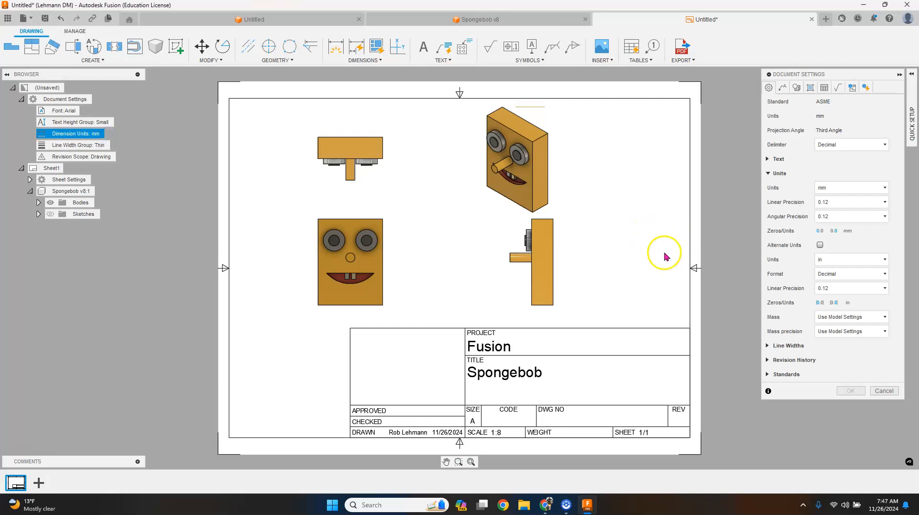
click(847, 231)
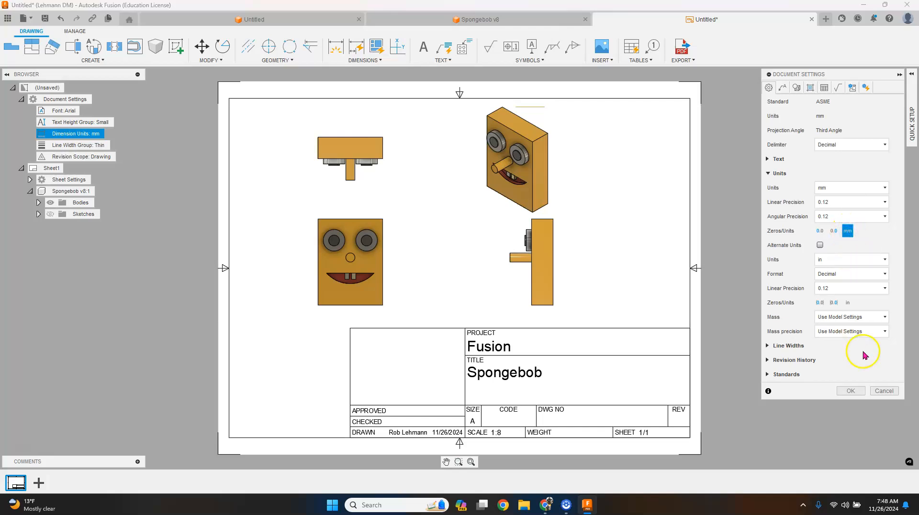
click(856, 391)
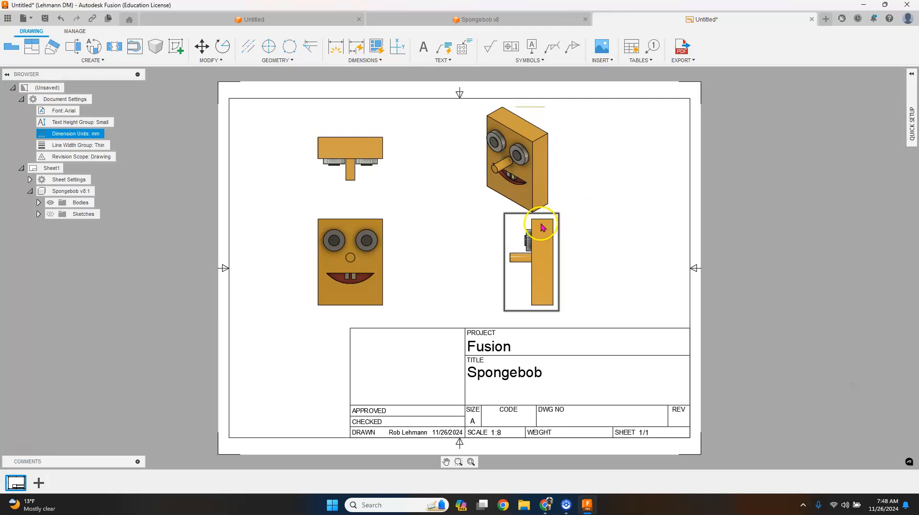